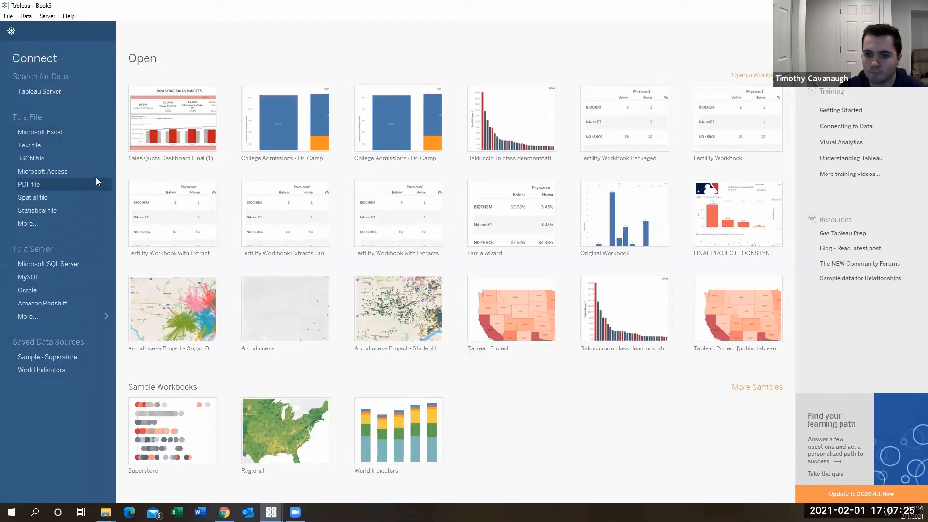
Connect to the collegeadmissions (1) (1) file as a data source and clean it with Data Interpreter.
left_click(70, 219)
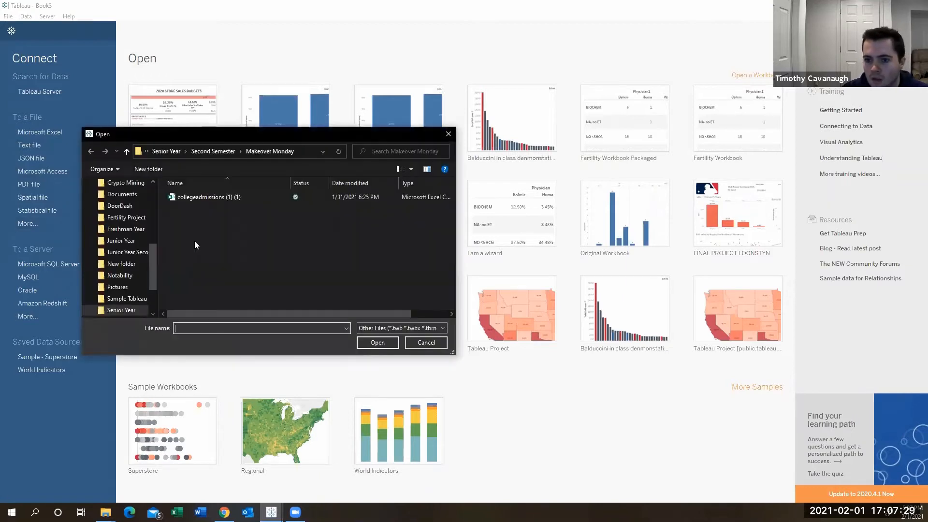
left_click(193, 197)
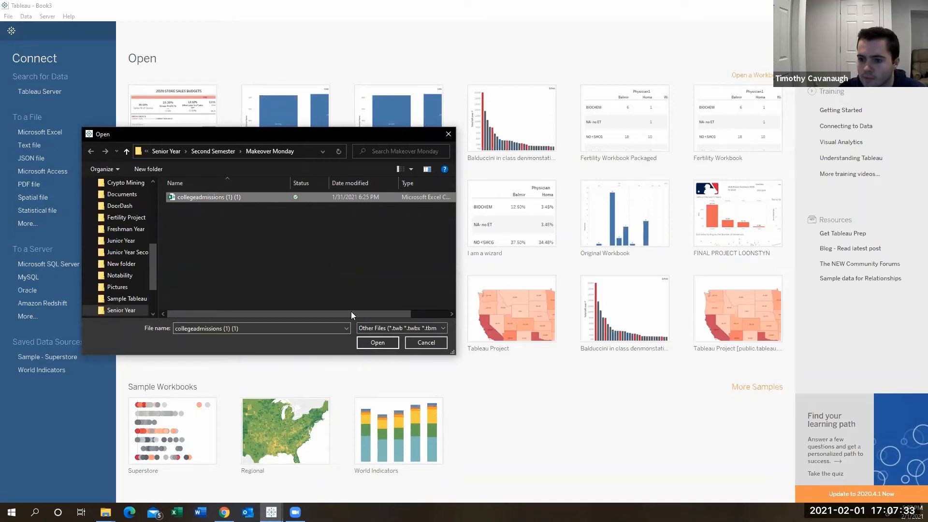
left_click(364, 342)
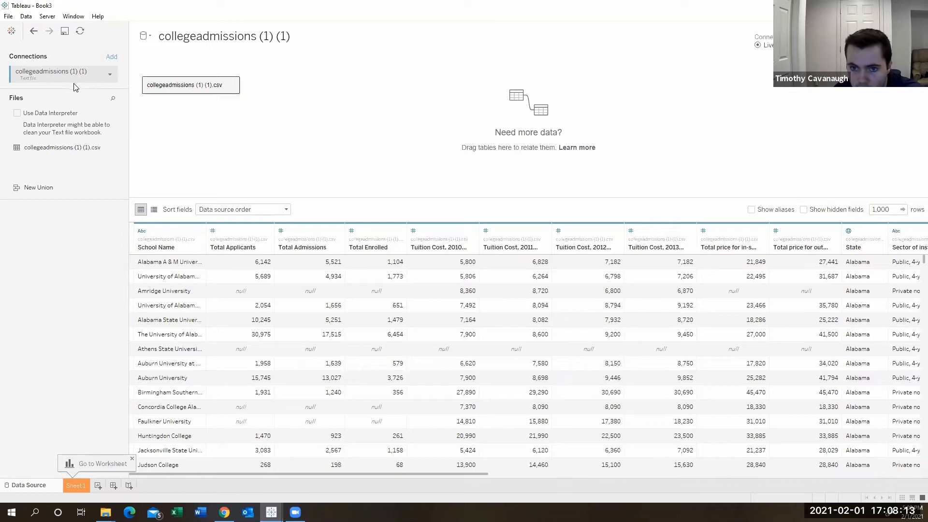
left_click(18, 116)
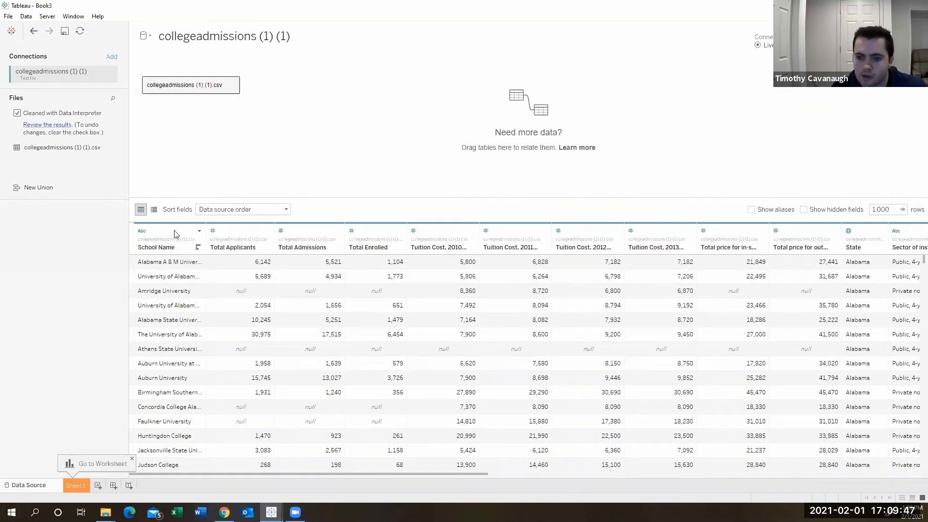
Examine the data type options of the School Name and Total Applicants columns.
left_click(142, 232)
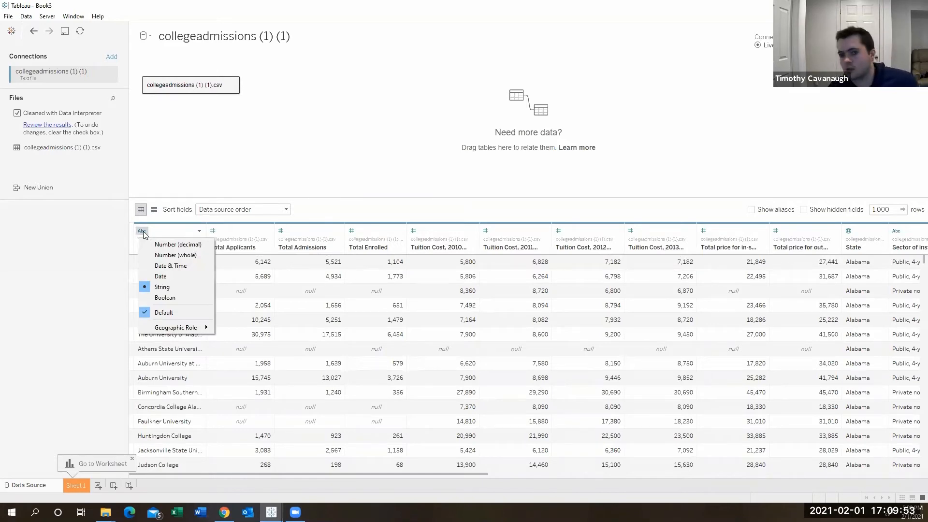
left_click(175, 231)
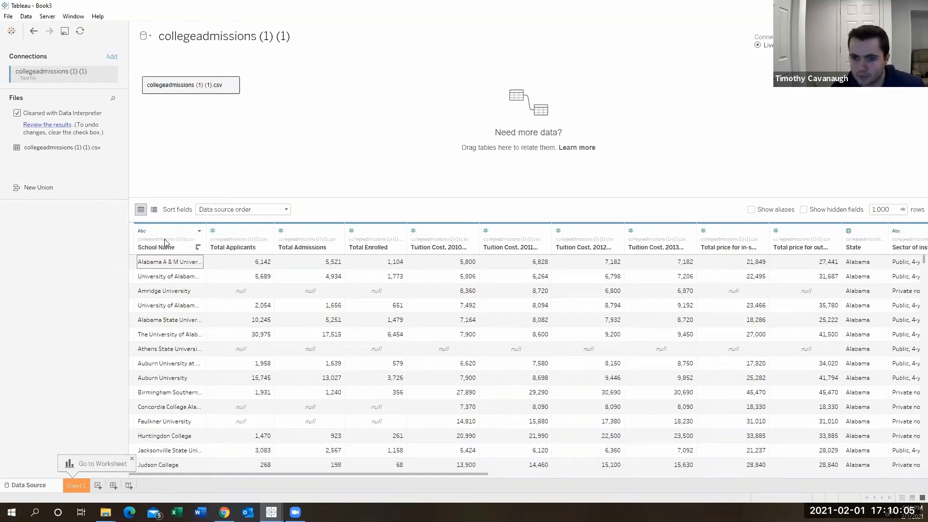
left_click(213, 231)
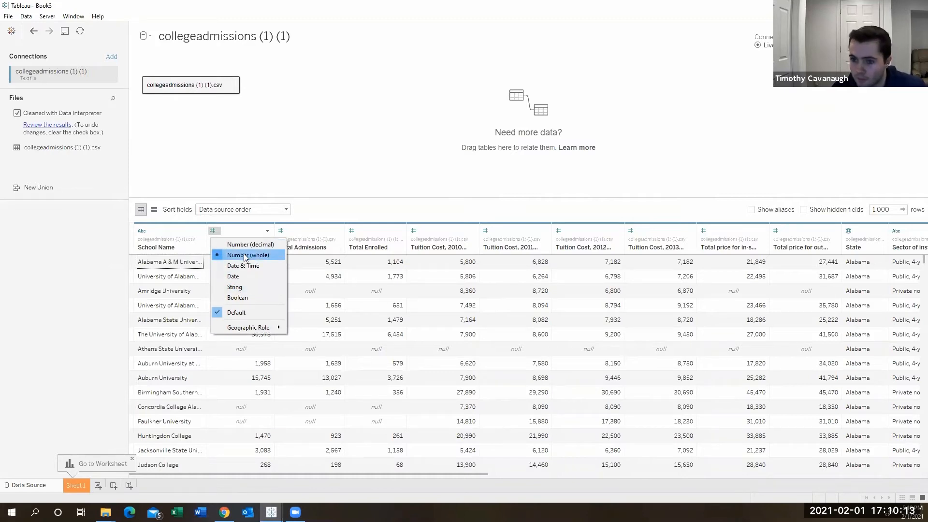
left_click(240, 229)
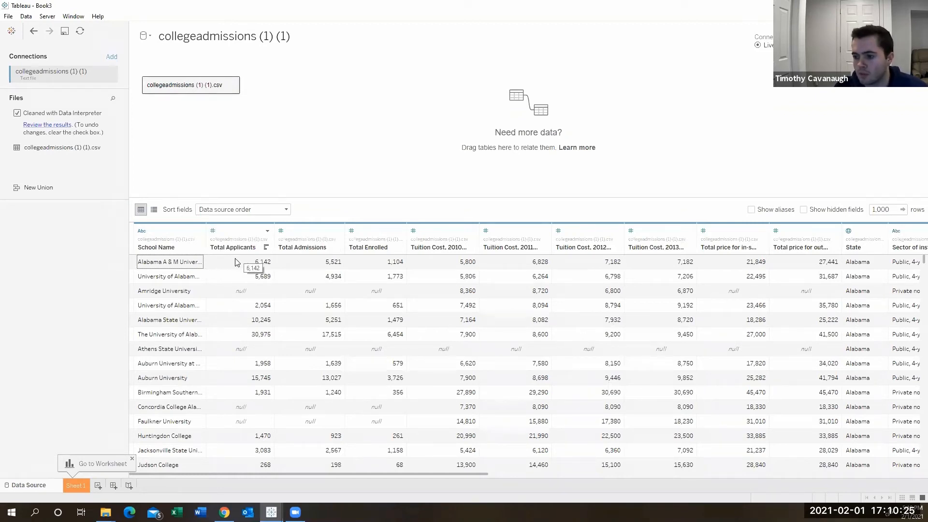
left_click(213, 231)
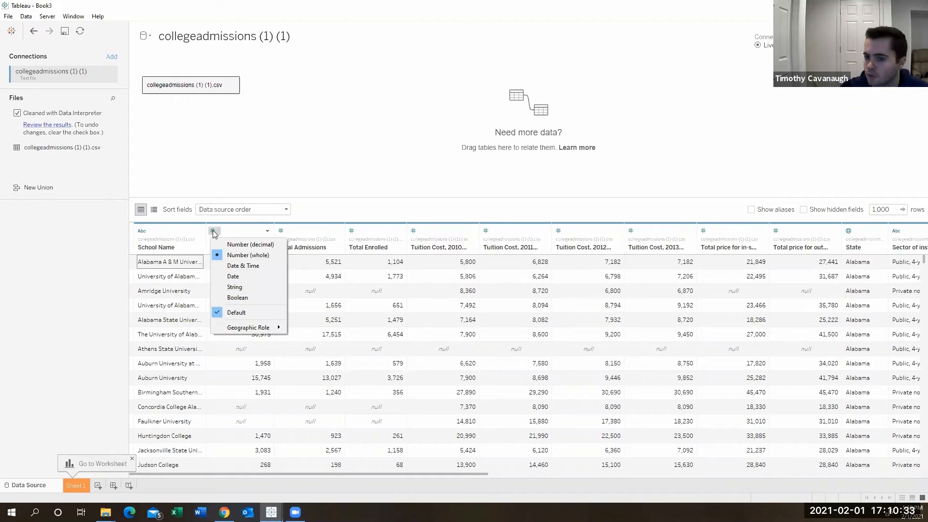
left_click(243, 227)
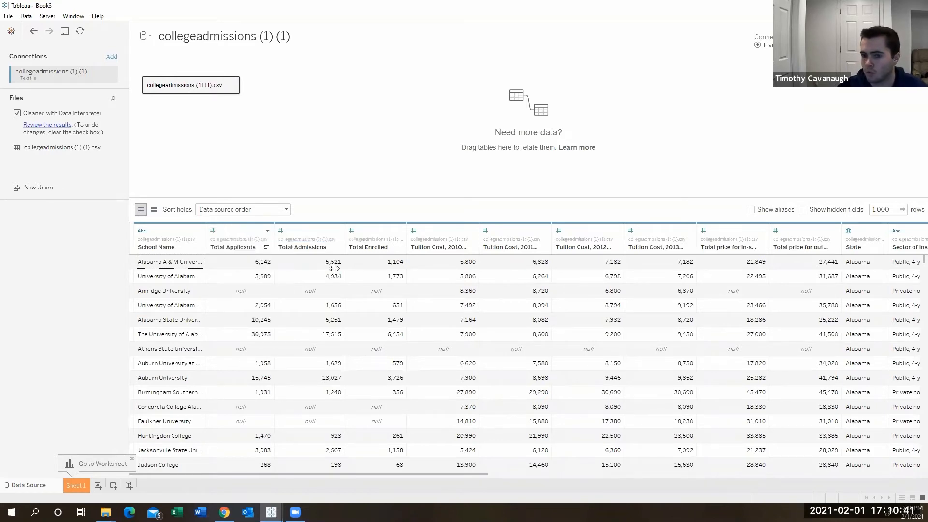
Set the State column's geographic role to State/Province.
scroll(674, 306, "right", 5)
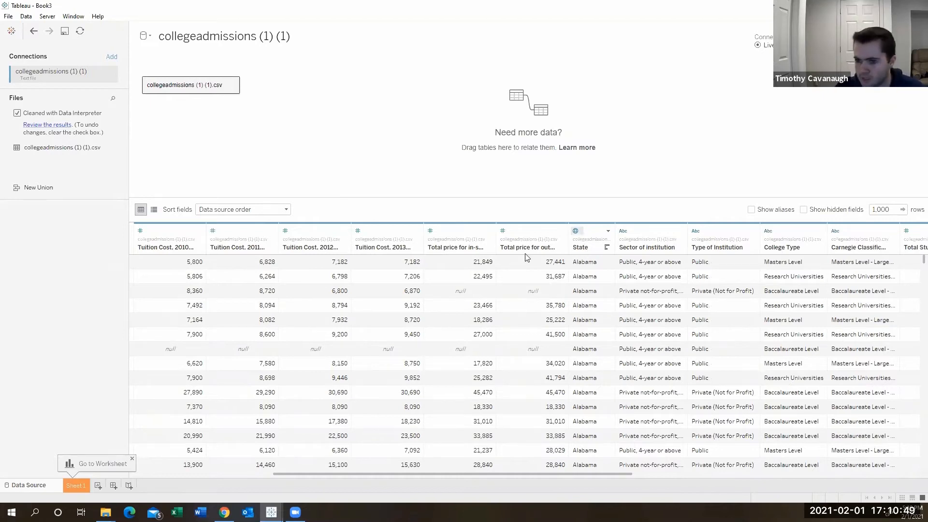
left_click(576, 233)
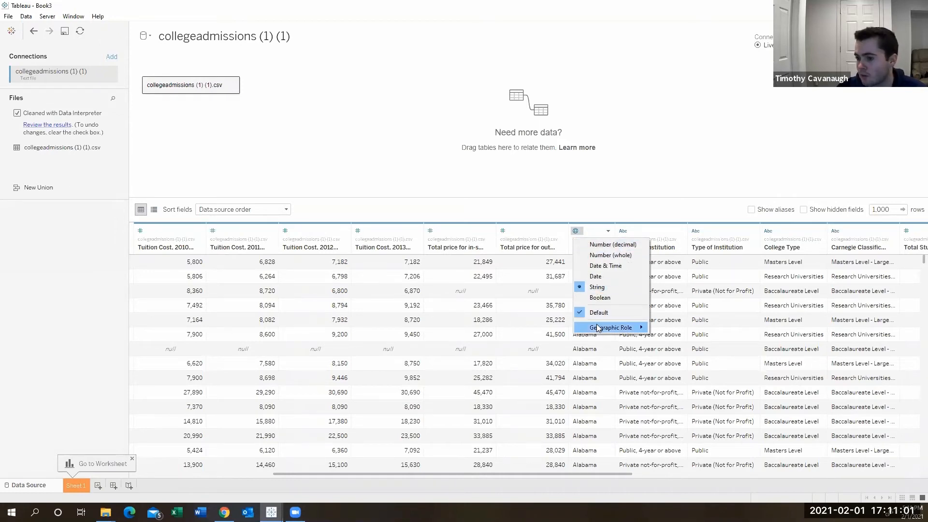
mouse_move(602, 328)
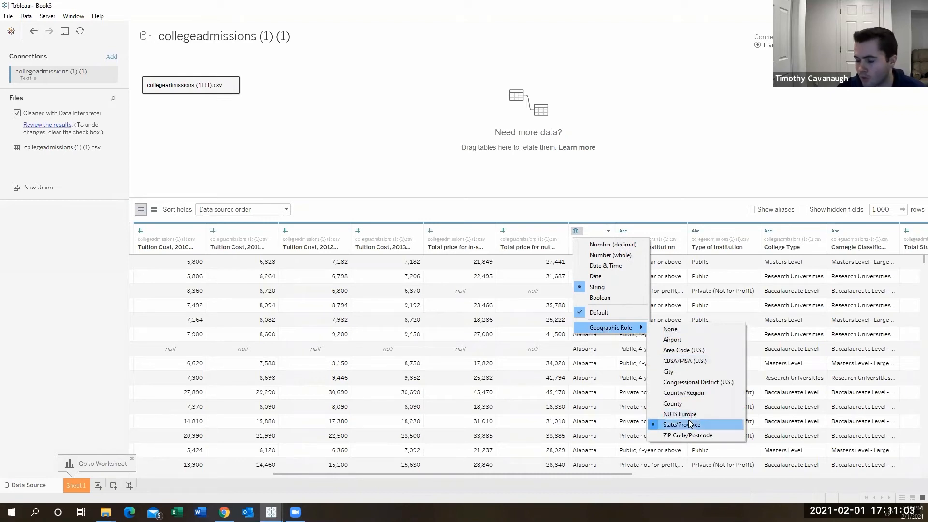
left_click(690, 424)
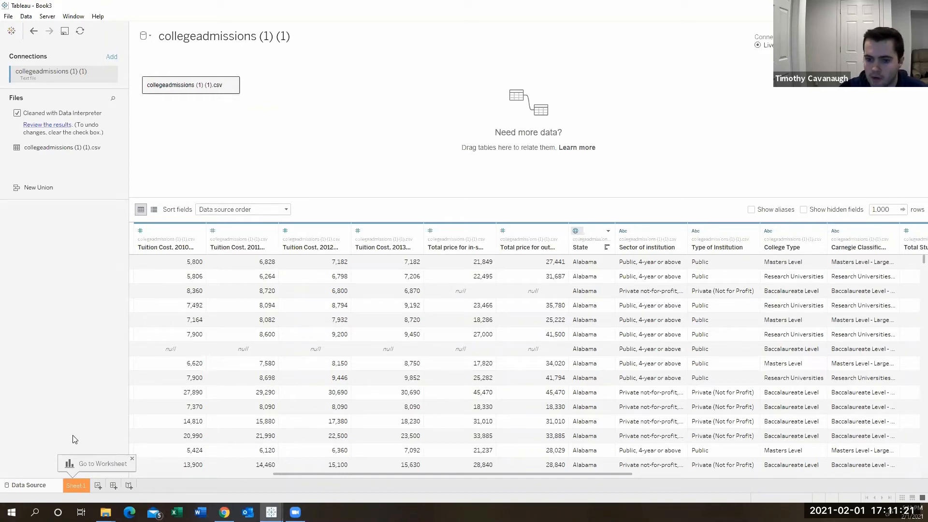
Place College Type on Columns in Sheet 1 and widen the table columns to fit the full category names.
left_click(75, 486)
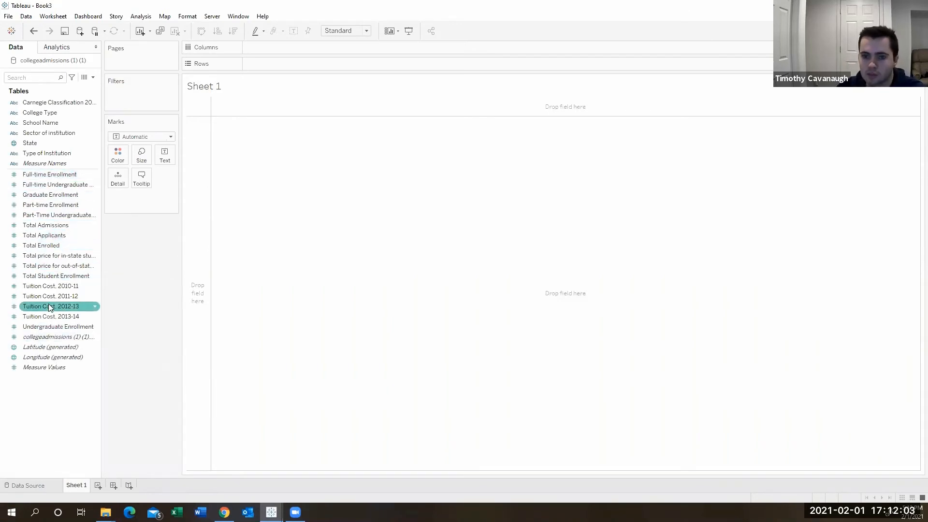
left_click_drag(49, 304, 288, 51)
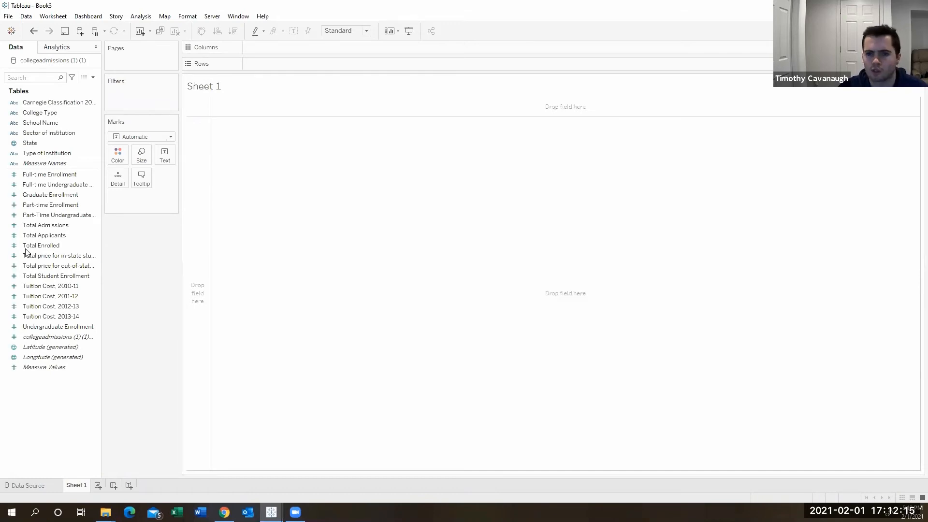
left_click(48, 124)
left_click_drag(48, 113, 298, 48)
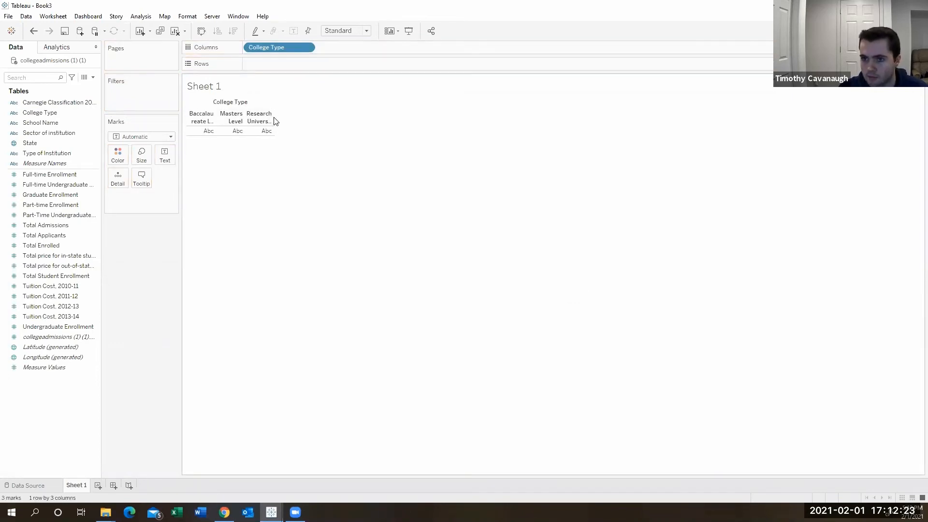
left_click_drag(274, 119, 334, 114)
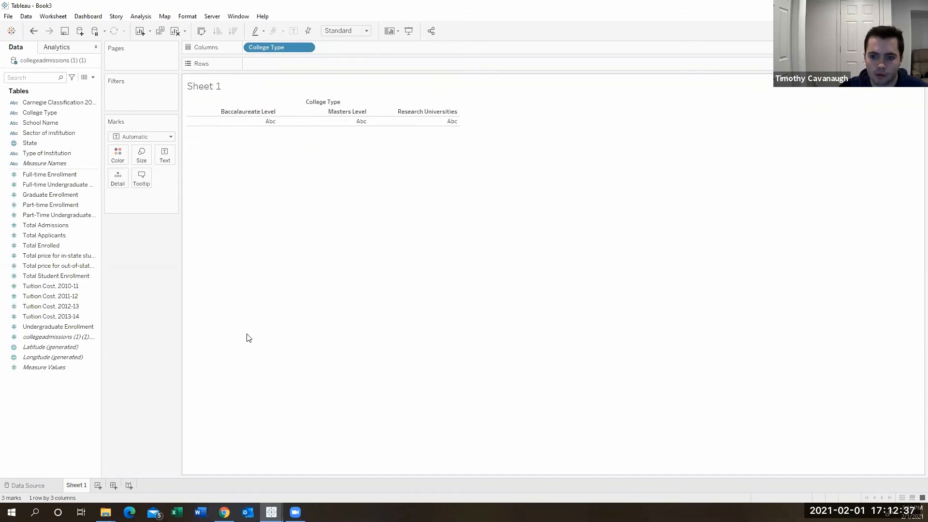
Place Tuition Cost, 2013-14 on Rows to chart tuition by college type as bars.
left_click(90, 318)
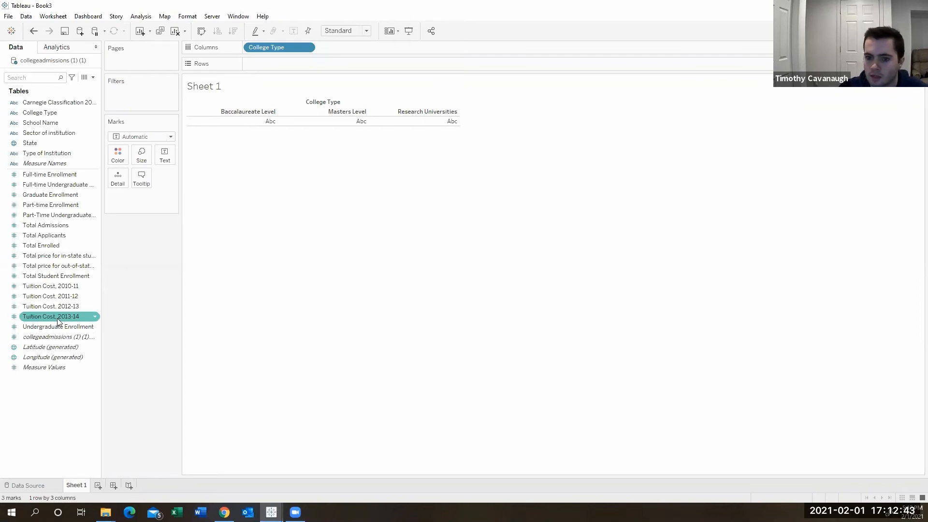
left_click_drag(57, 318, 285, 65)
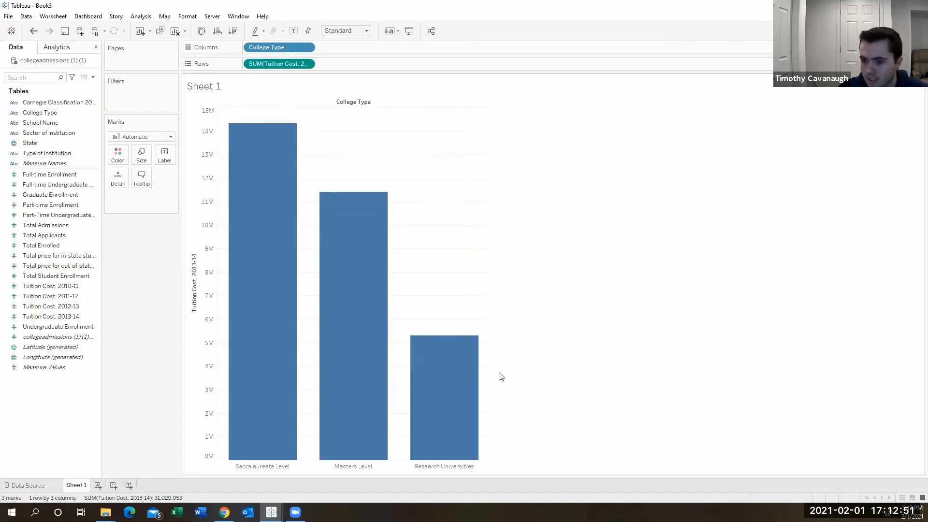
mouse_move(274, 154)
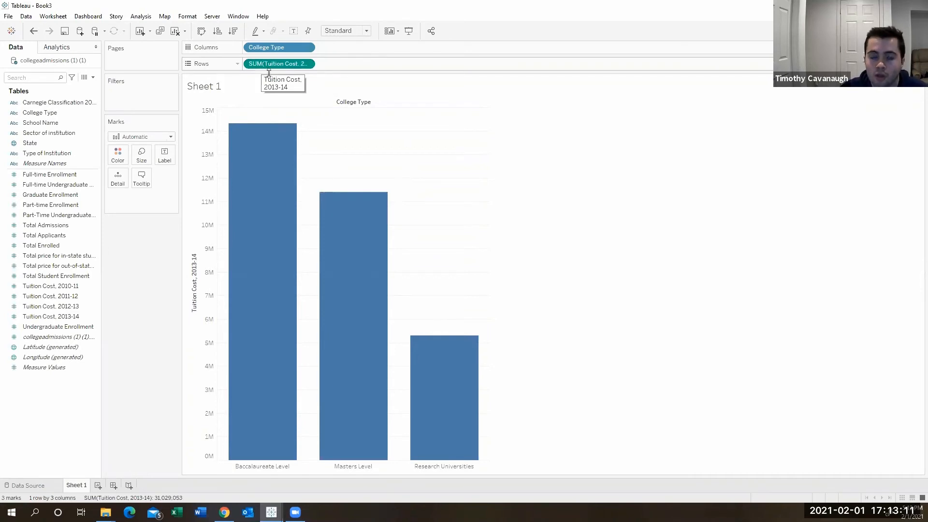
mouse_move(255, 182)
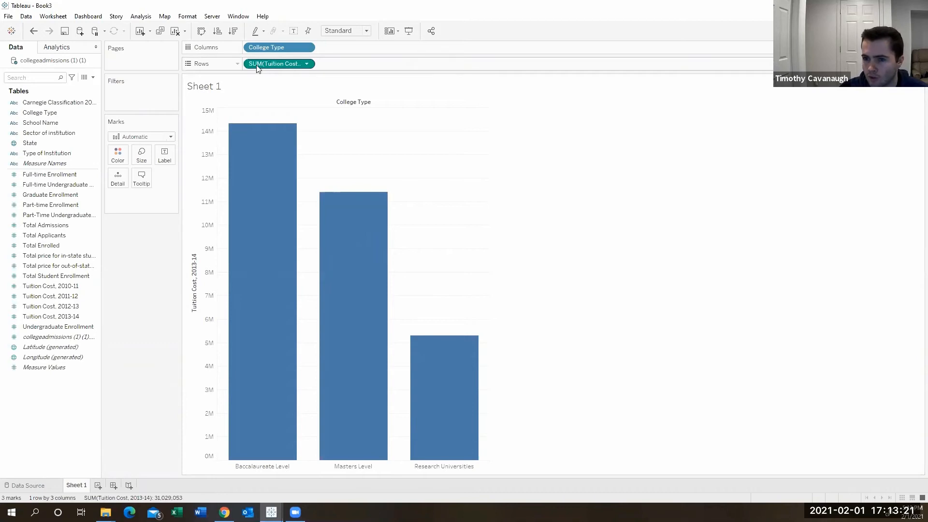
Change the aggregation of Tuition Cost, 2013-14 on Rows to Average.
left_click(307, 64)
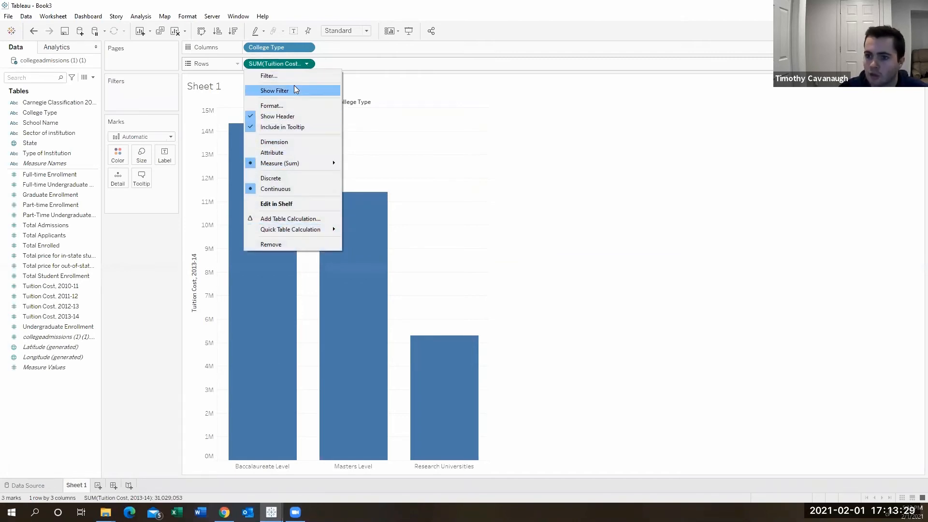
mouse_move(290, 170)
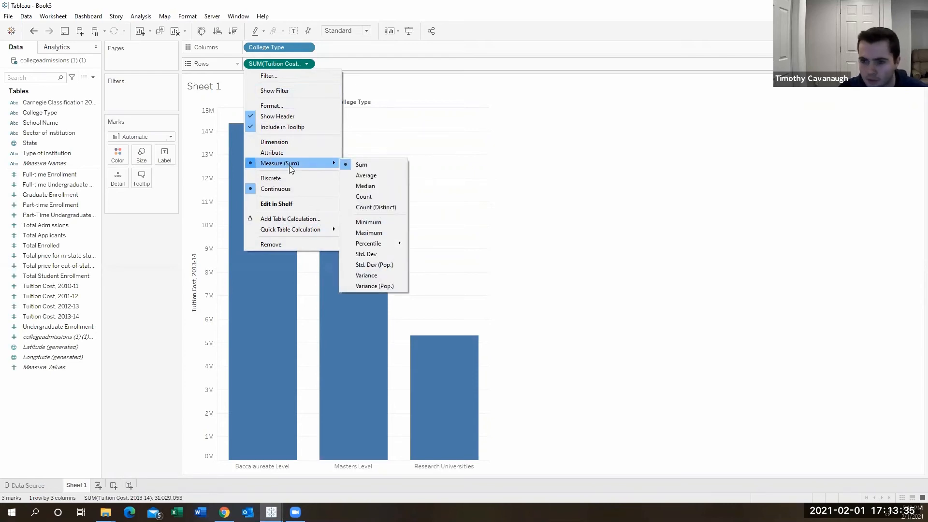
left_click(390, 179)
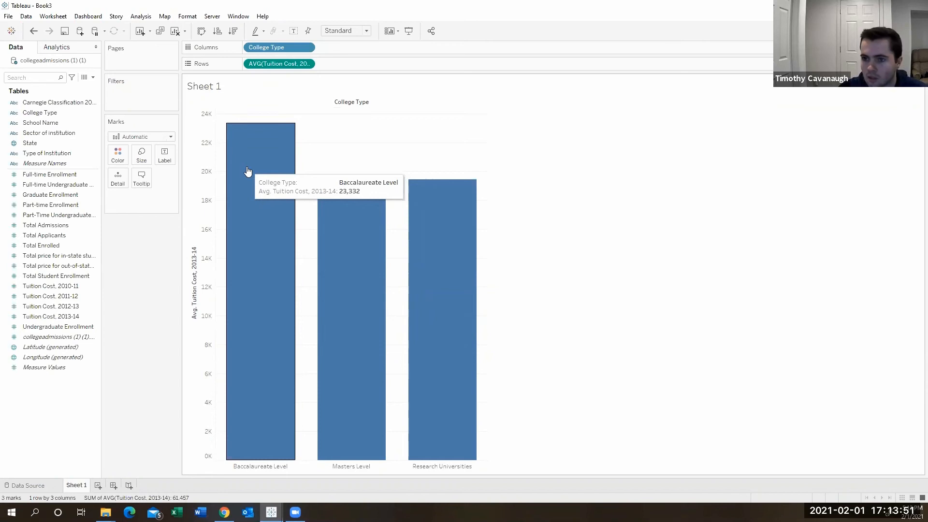
left_click(306, 64)
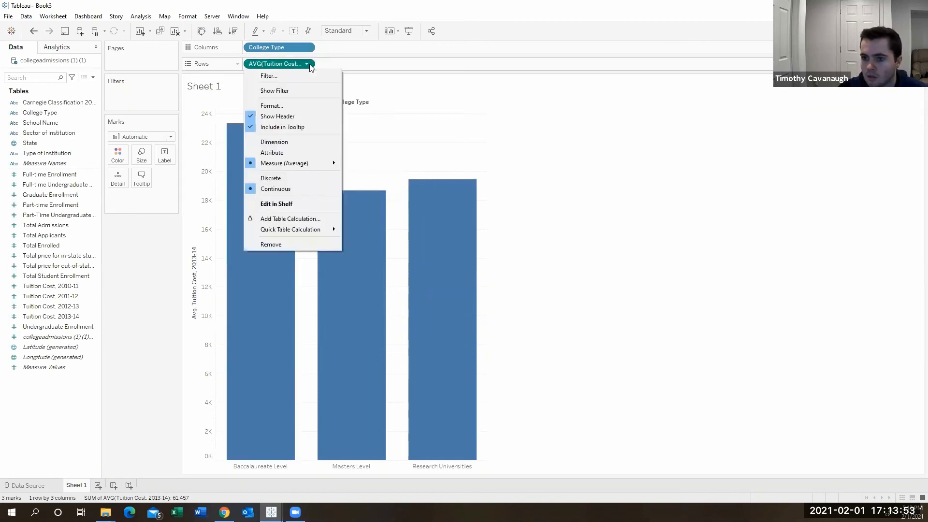
left_click(715, 240)
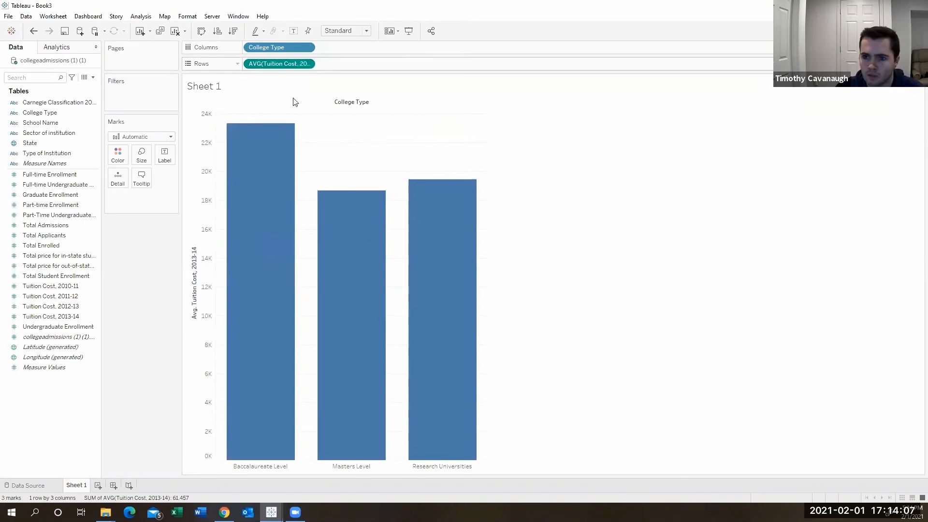
Set the default number format of Tuition Cost, 2013-14 to Currency (Standard) with the English (United States) locale.
left_click(94, 319)
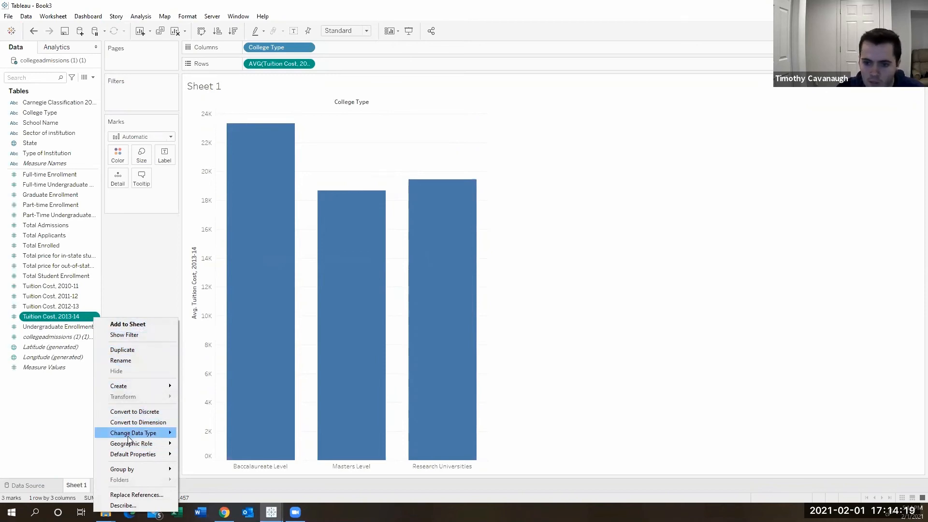
mouse_move(140, 434)
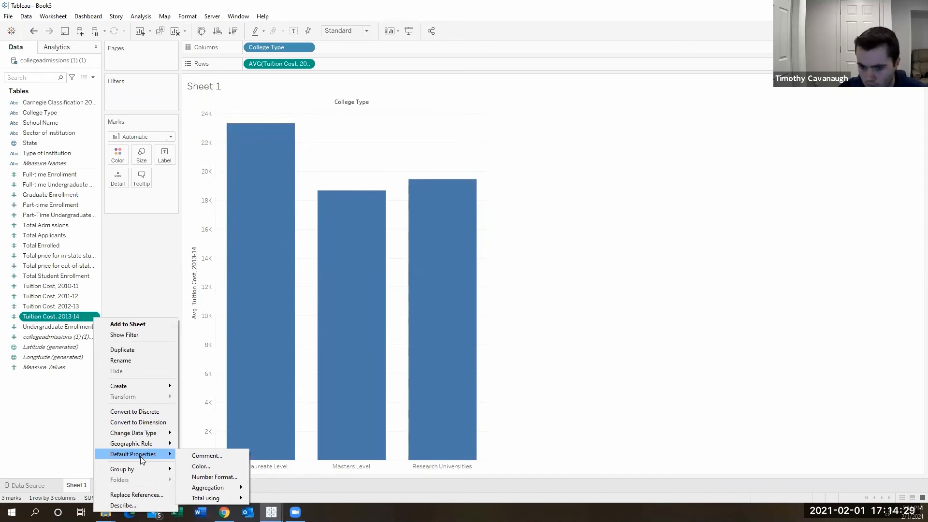
left_click(207, 477)
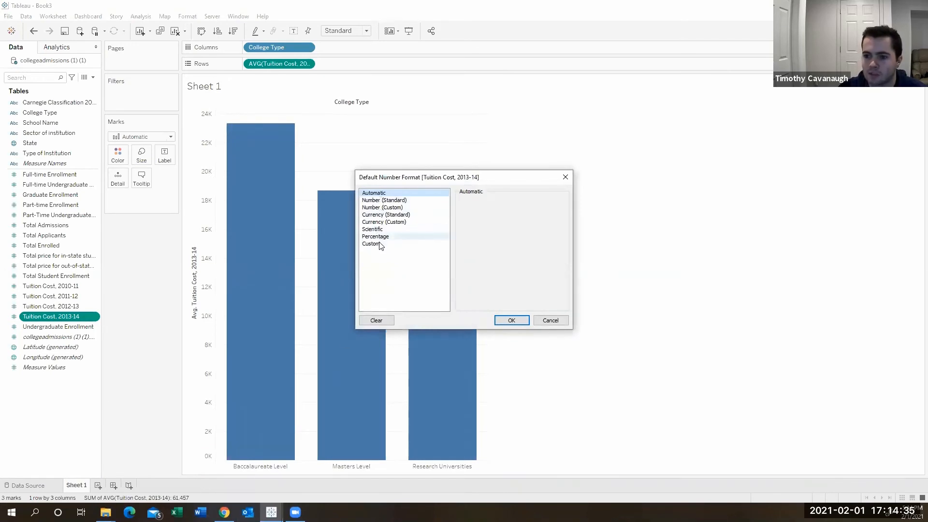
left_click(381, 216)
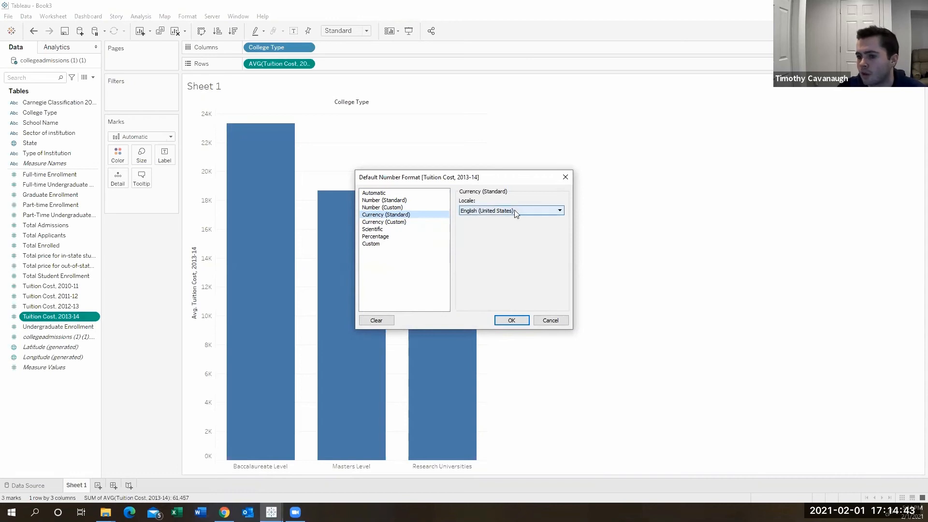
left_click(504, 321)
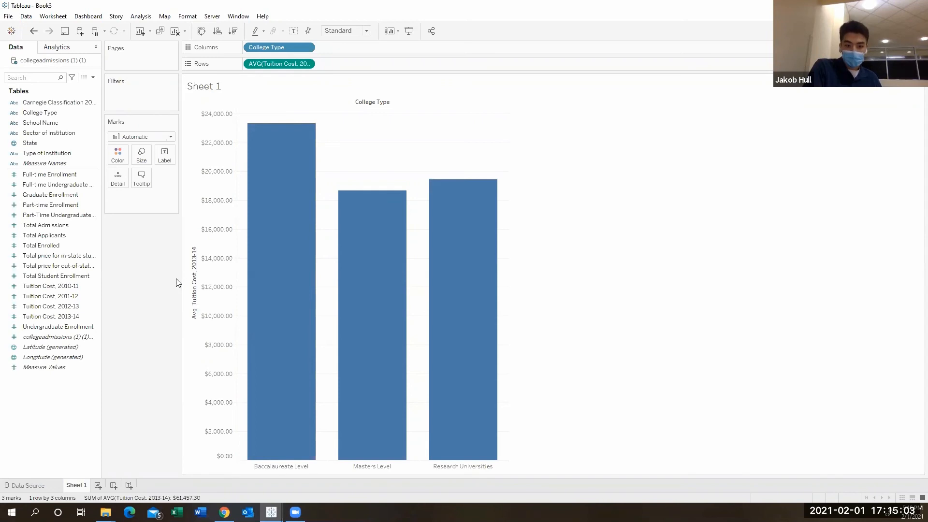
Compare the Currency (Standard) and Currency (Custom) default number formats for Tuition Cost, 2013-14, keeping Currency (Standard).
left_click(90, 316)
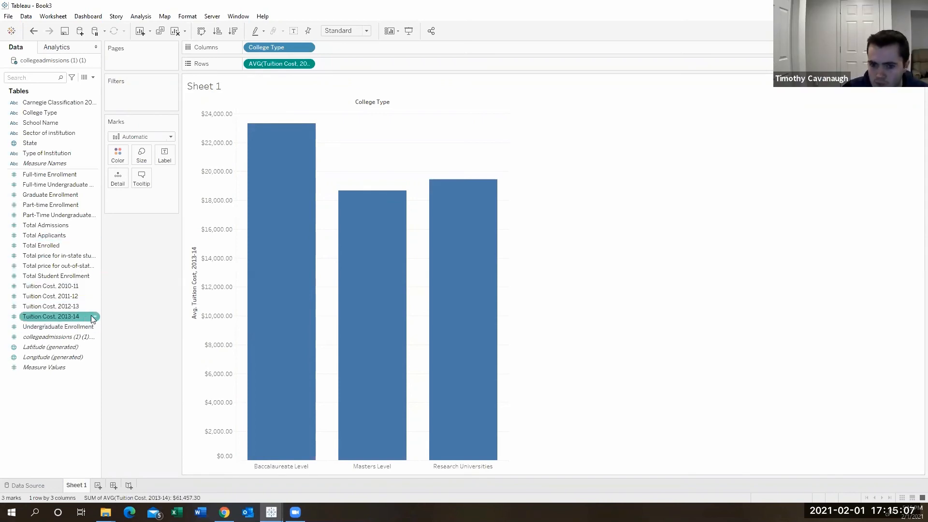
left_click(94, 317)
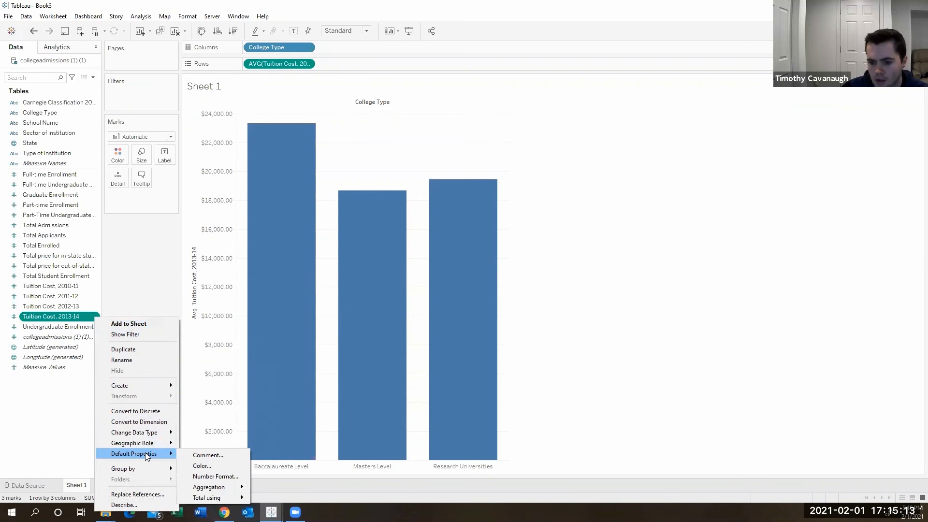
left_click(204, 477)
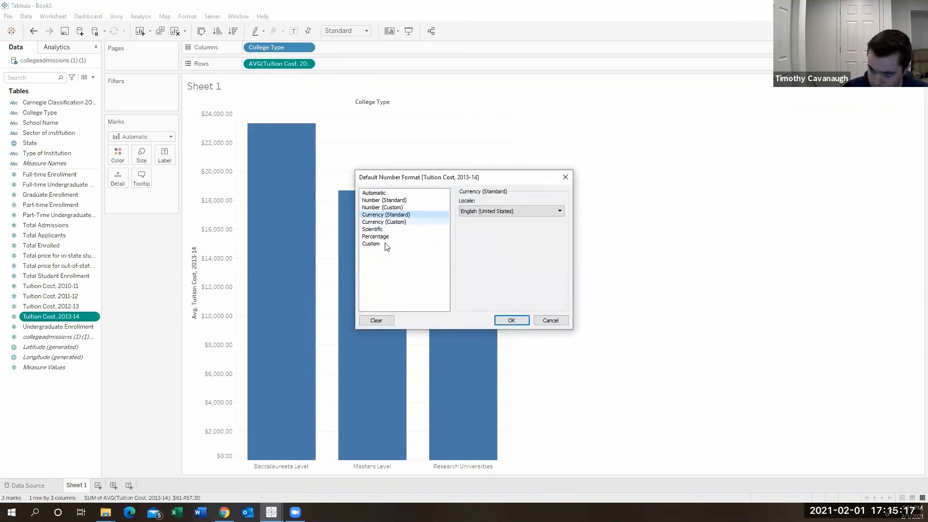
left_click(387, 216)
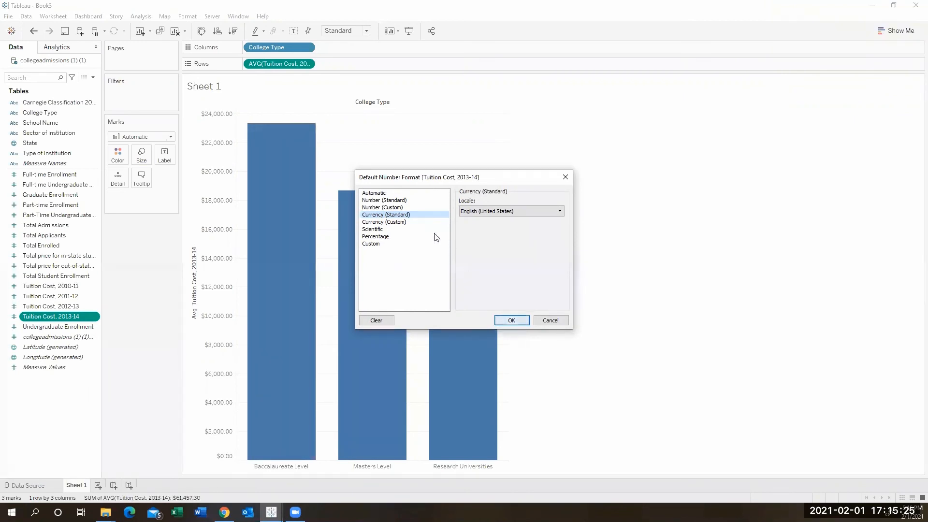
left_click(393, 222)
left_click(395, 216)
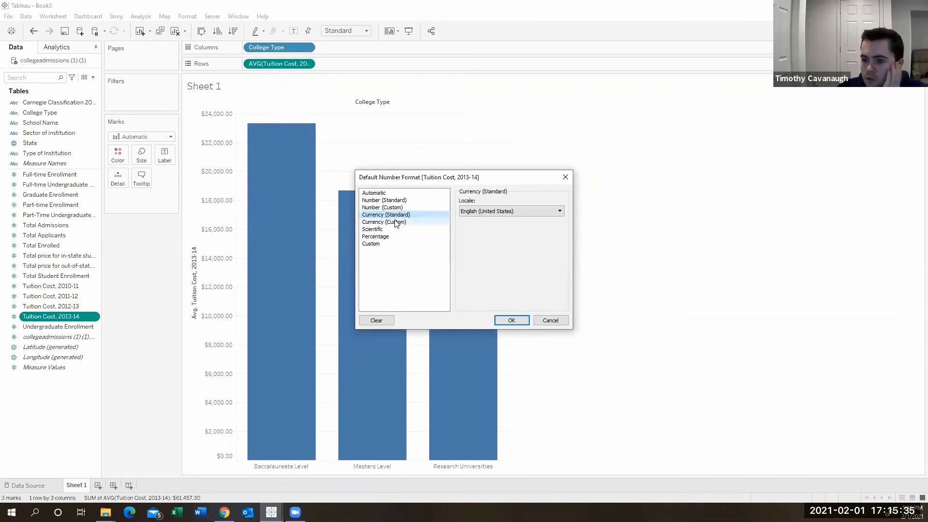
left_click(395, 221)
left_click(486, 214)
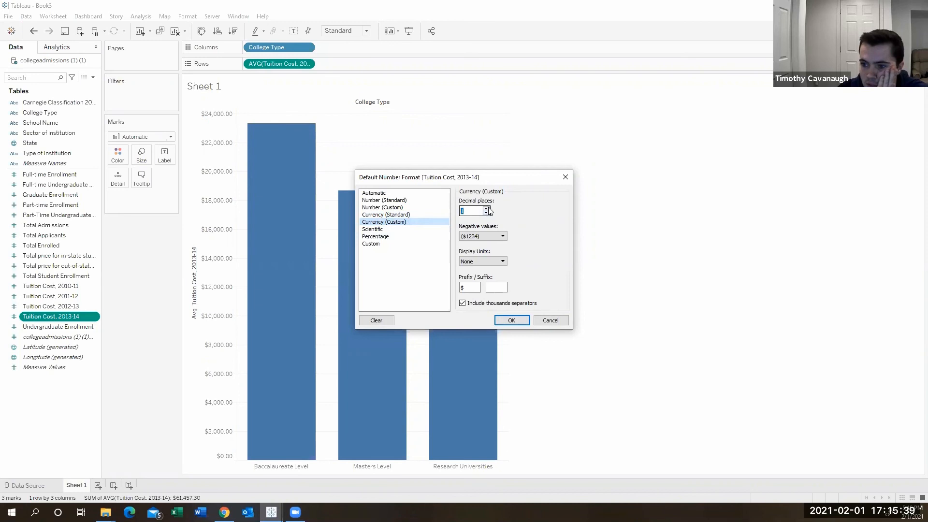
left_click(429, 215)
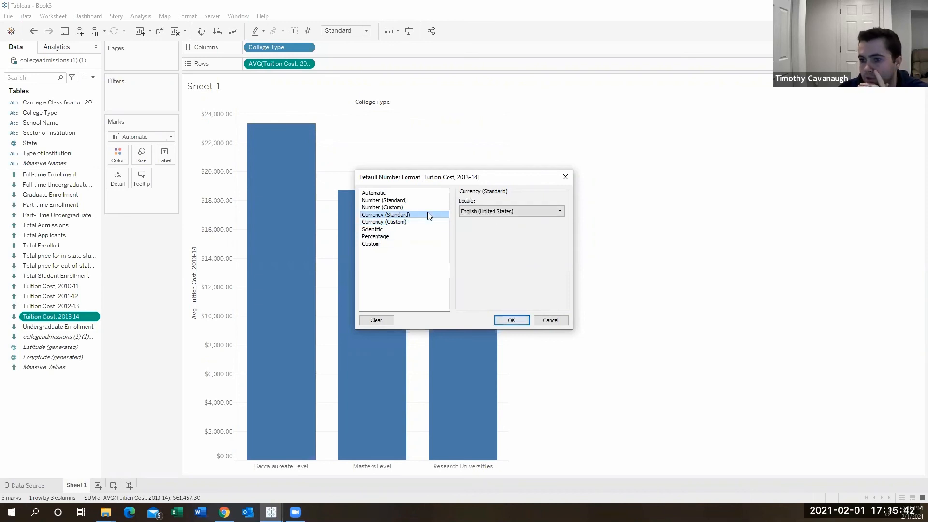
left_click(511, 321)
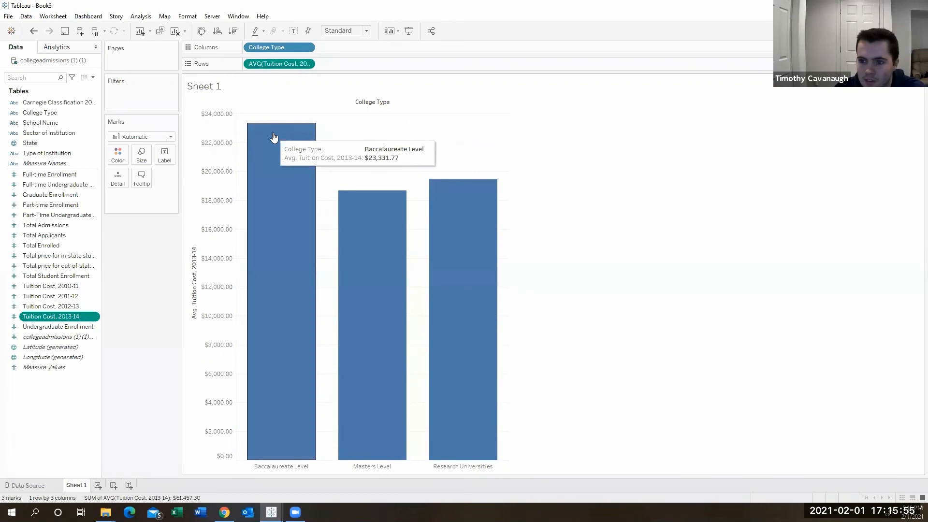
Cycle through the sort orders on the average tuition axis and leave the college types sorted in descending order.
mouse_move(445, 193)
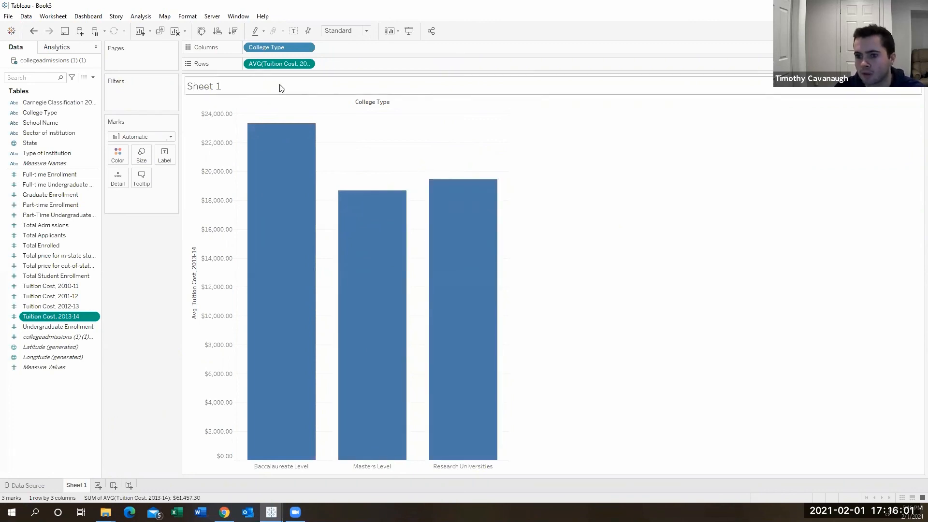
mouse_move(343, 241)
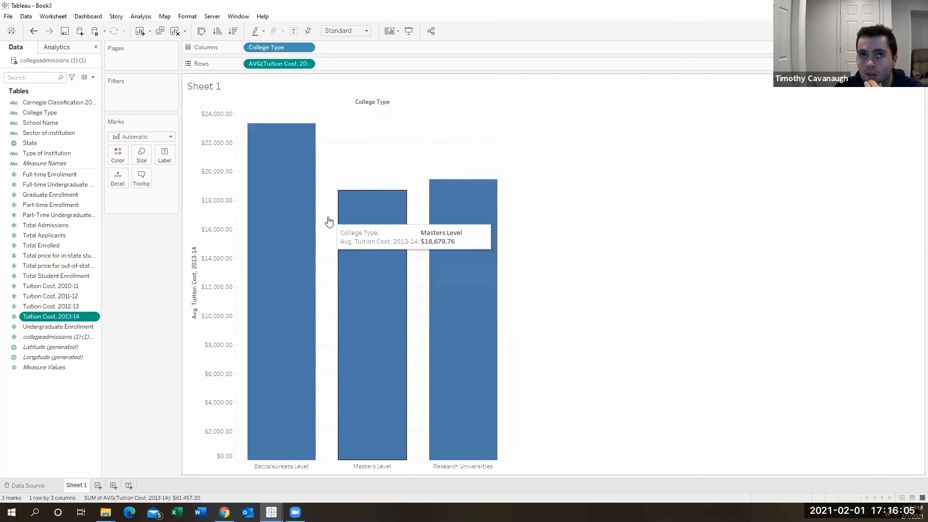
left_click(194, 245)
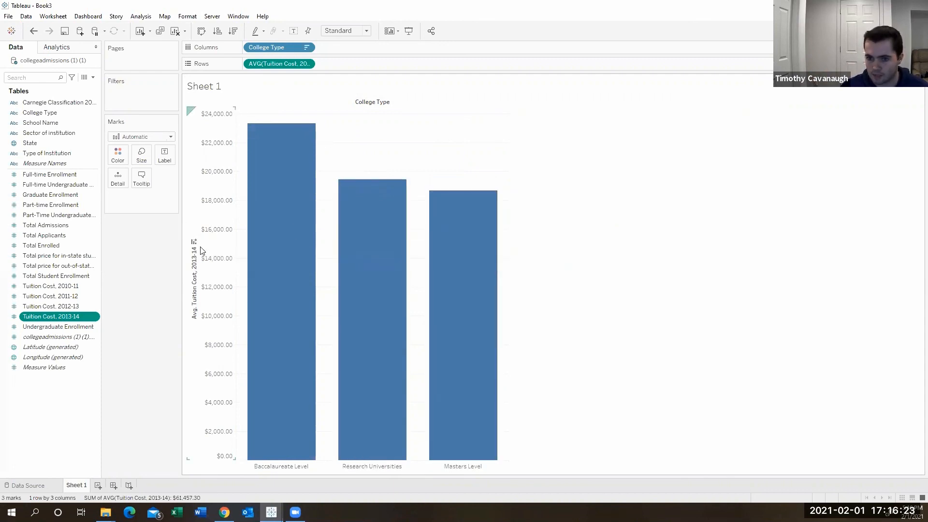
left_click(194, 243)
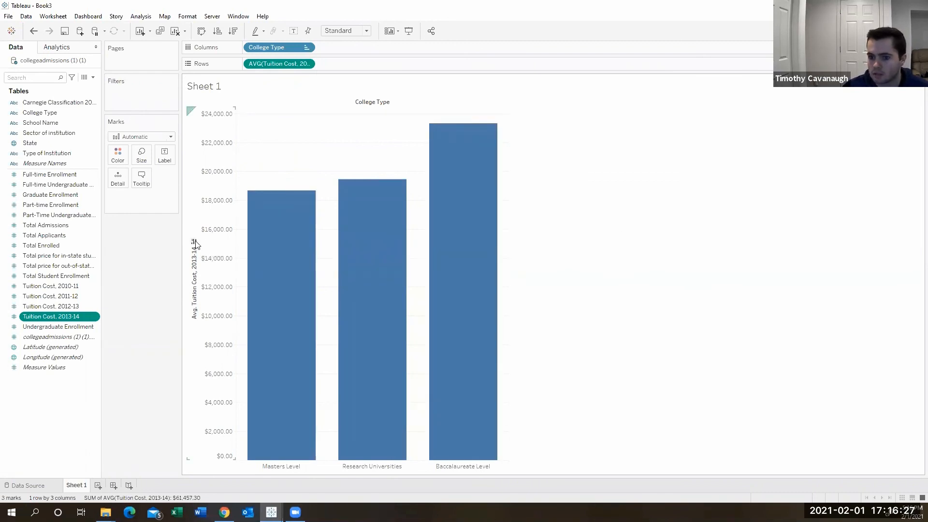
left_click(194, 243)
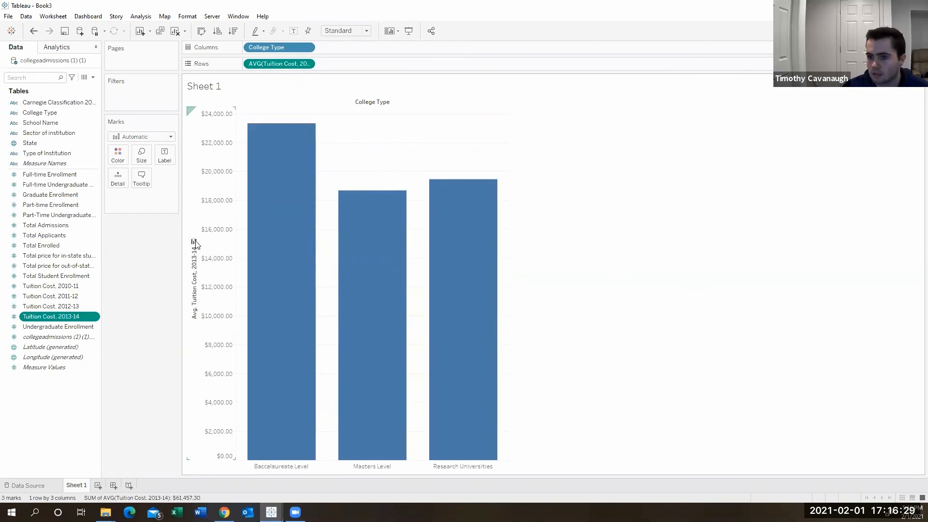
left_click(194, 243)
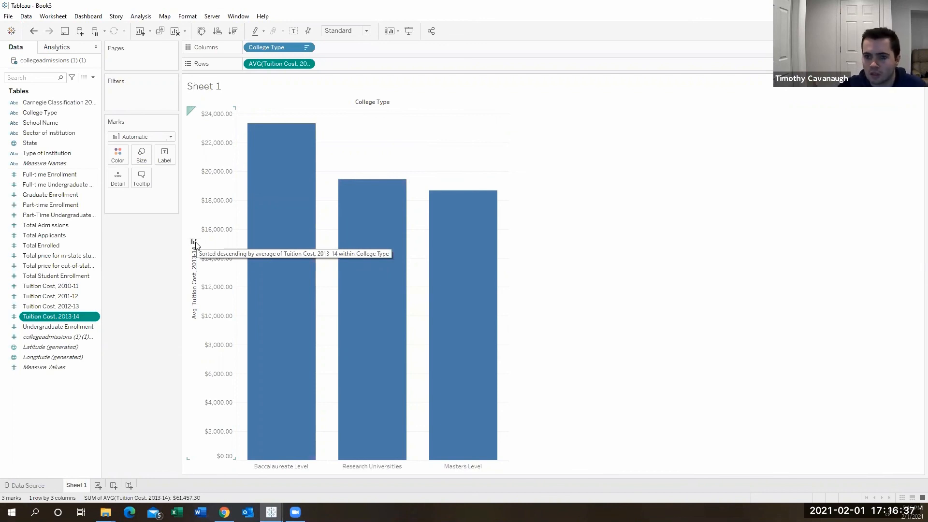
Change the color of all the bars in the tuition chart to bright red.
mouse_move(355, 221)
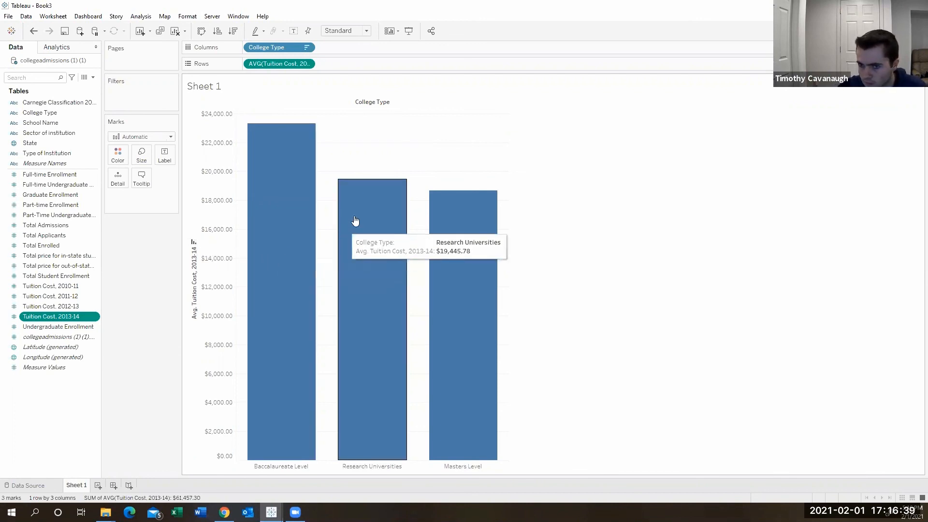
mouse_move(428, 220)
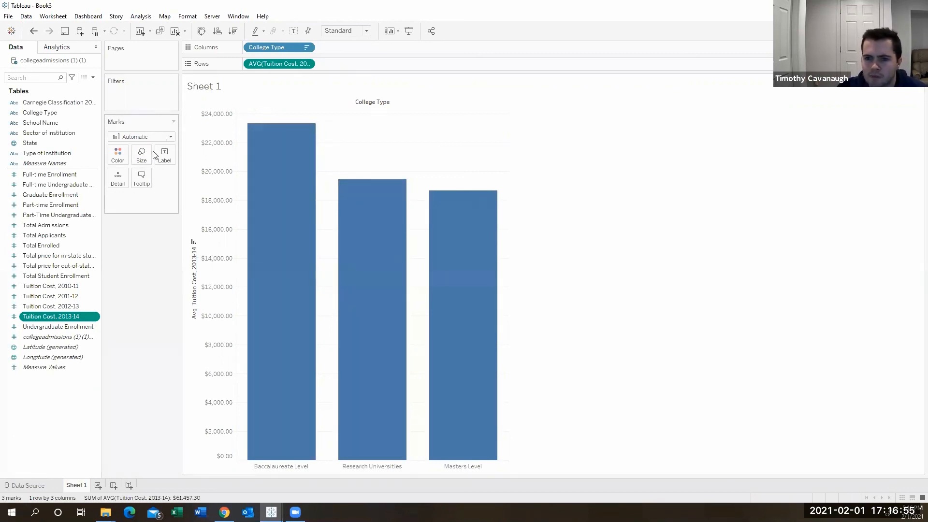
left_click(124, 160)
left_click(124, 160)
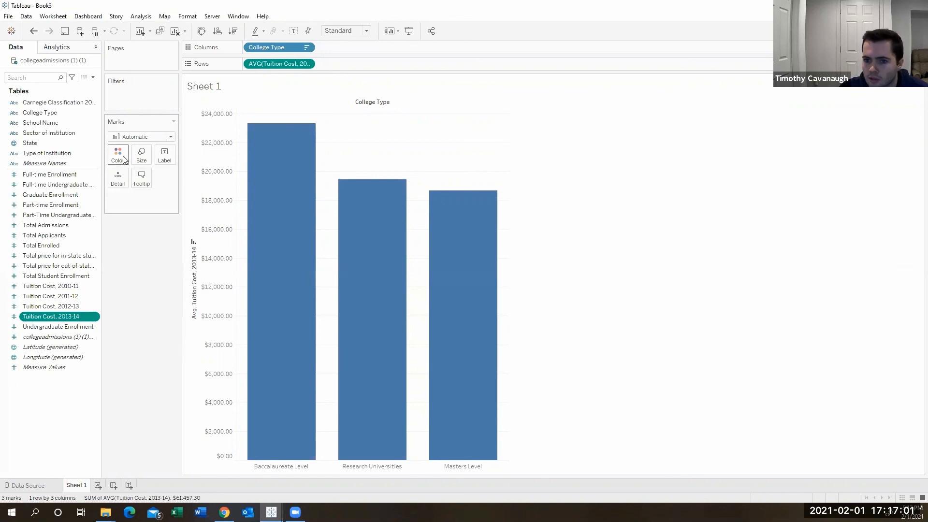
left_click(124, 159)
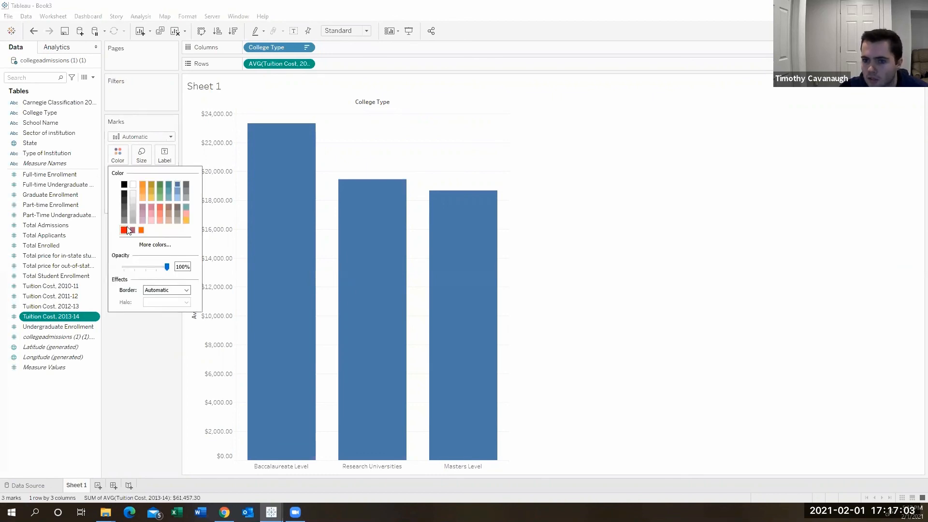
left_click(125, 231)
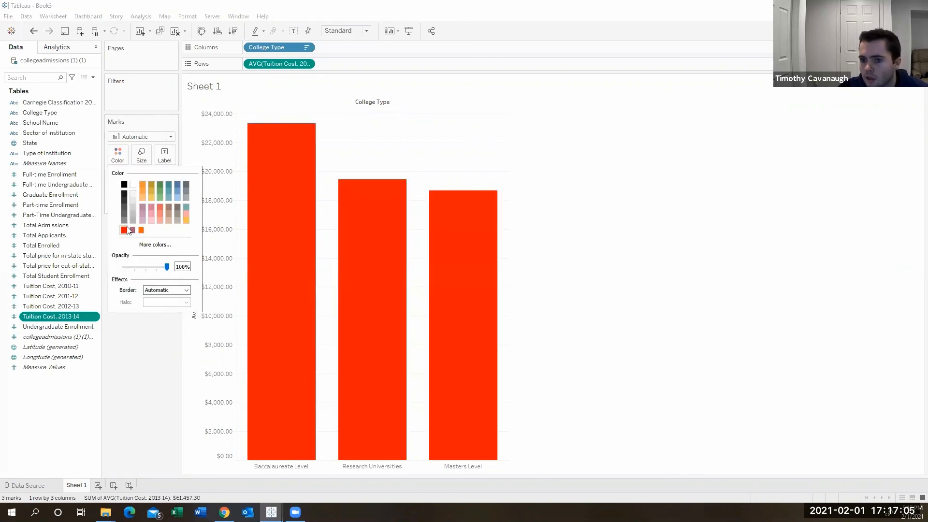
left_click(148, 350)
Make the bars slightly narrower and show mark labels with the average tuition on all of them.
left_click(142, 154)
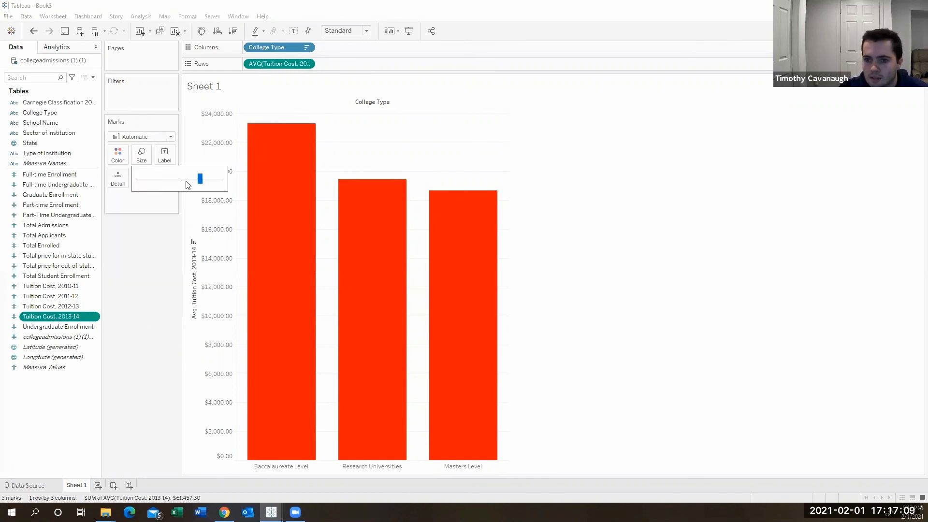
mouse_move(200, 179)
left_mouse_down()
mouse_move(178, 178)
mouse_move(189, 178)
left_mouse_up()
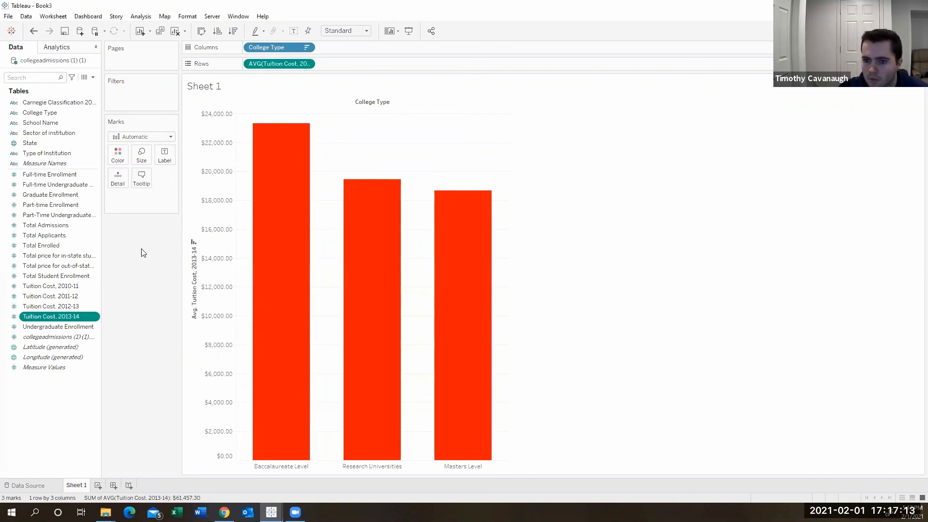
left_click(165, 154)
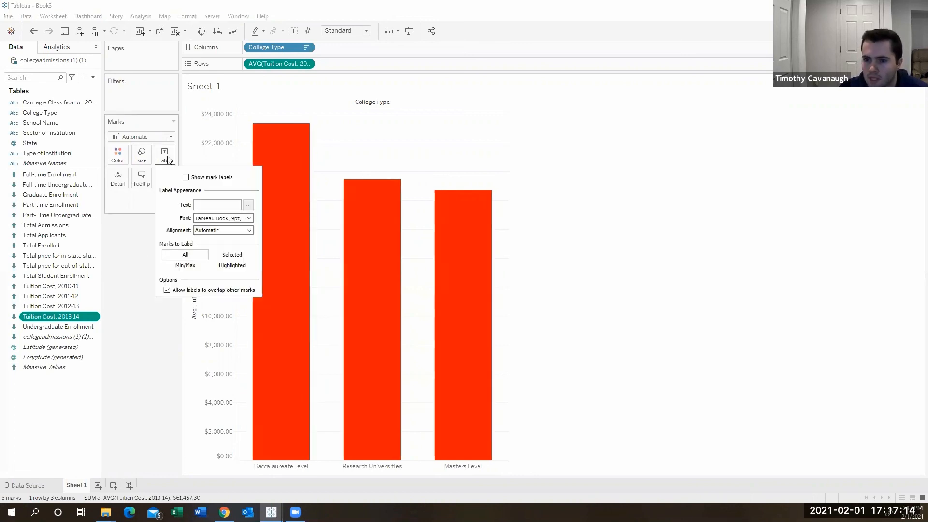
left_click(186, 177)
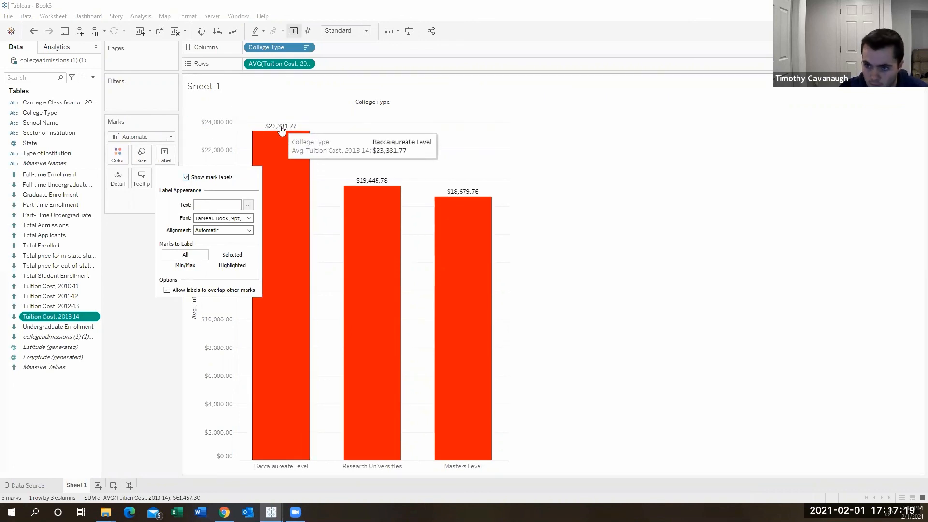
mouse_move(337, 202)
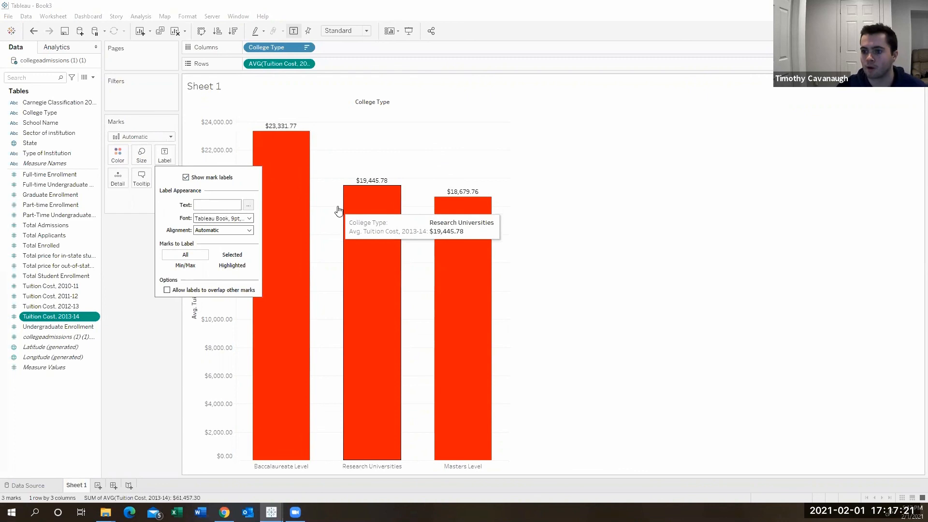